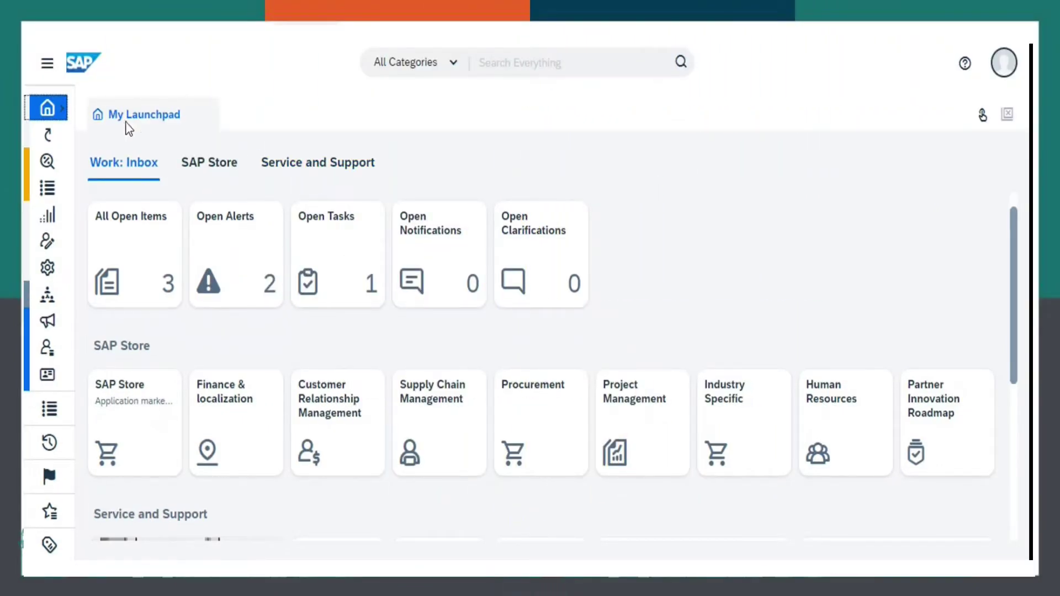
- Bring up the Home navigation list from the left navigation bar
click(53, 106)
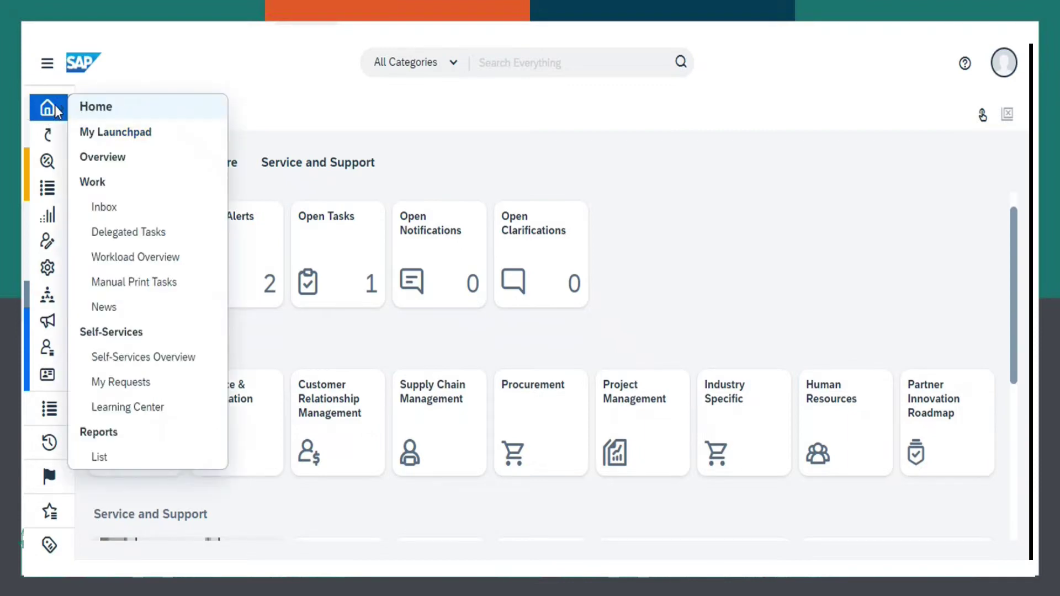
- Open the Reports list of 665 reports and scroll to the Trial Balance entries
click(98, 458)
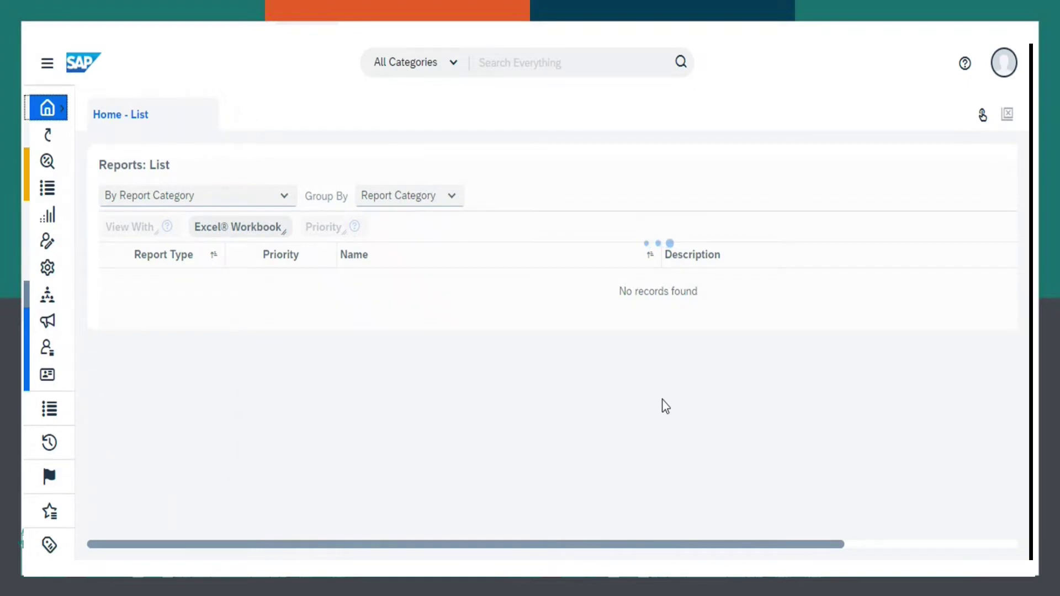
drag(638, 549, 814, 549)
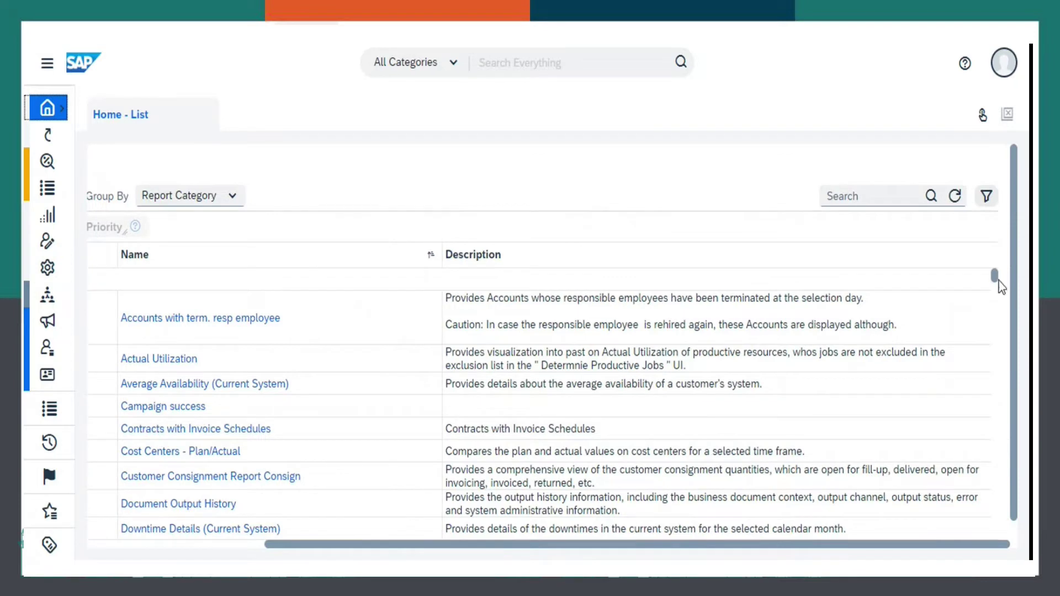
drag(998, 282, 1001, 353)
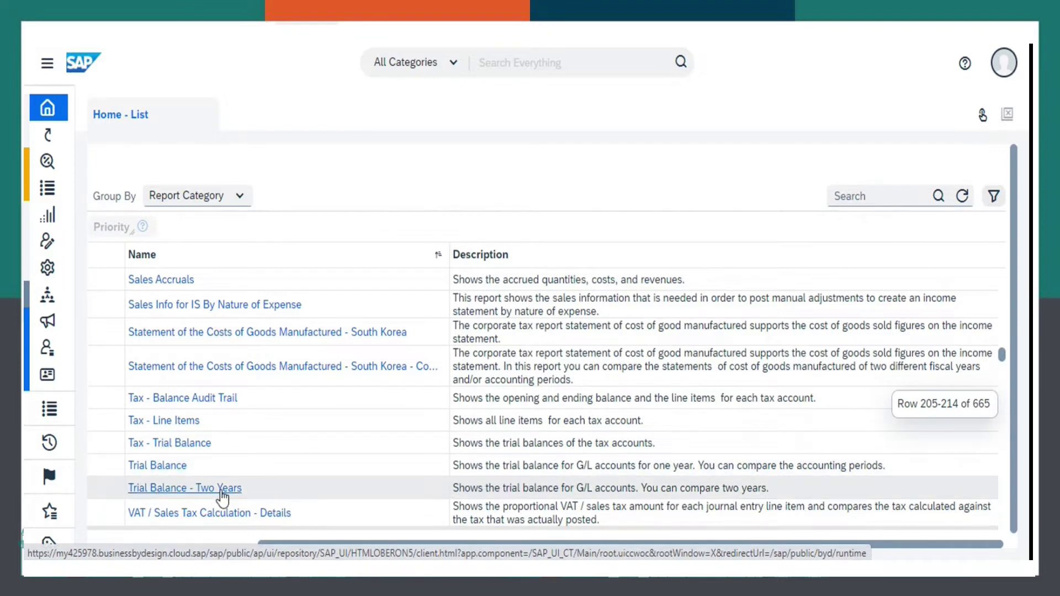
- Run the Trial Balance report to see Year to Date G/L balances in GBP
click(162, 467)
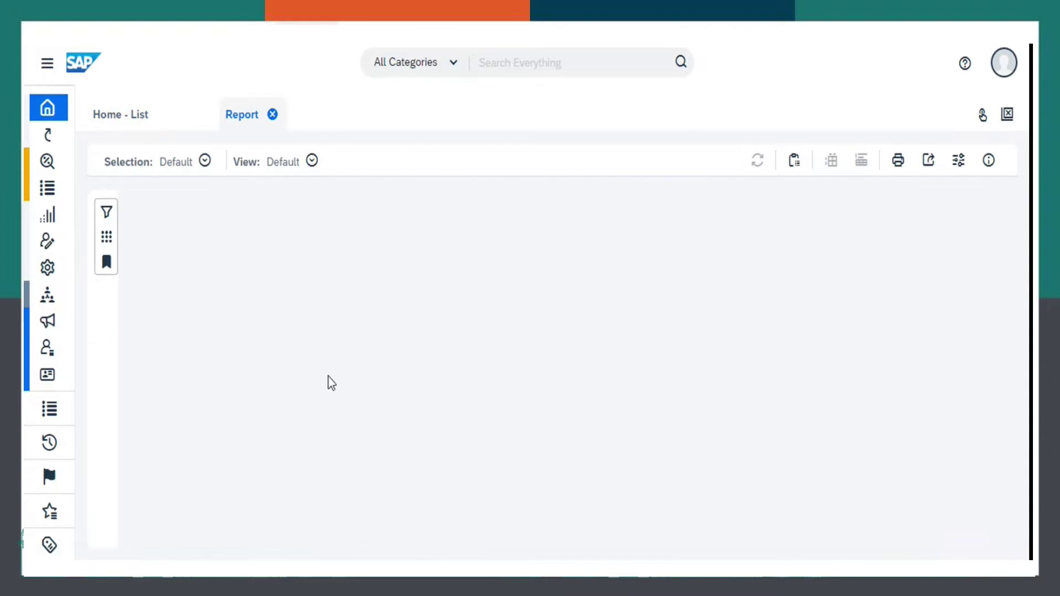
click(698, 372)
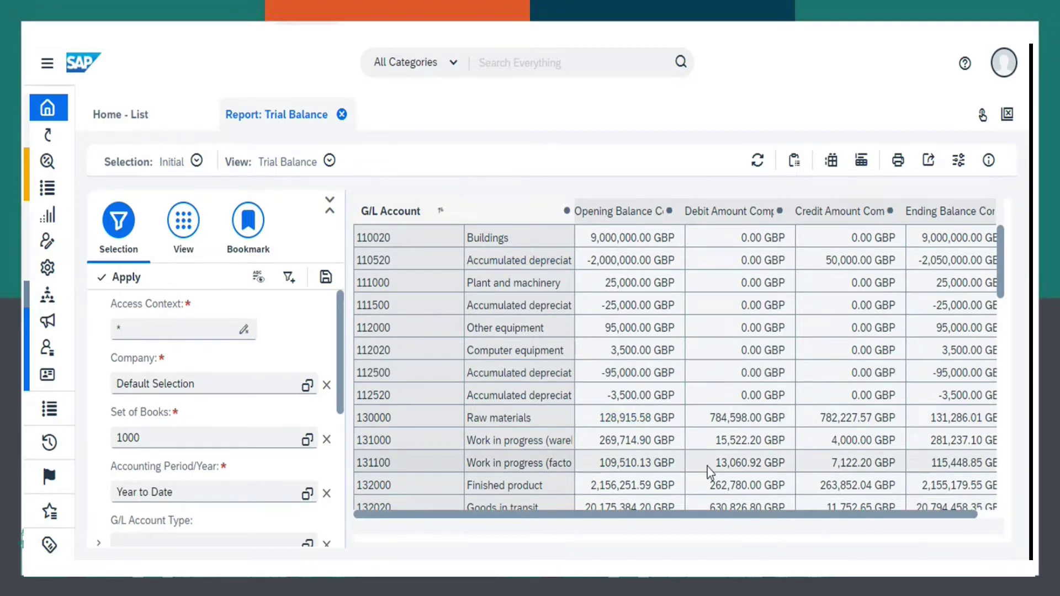
- Filter the Trial Balance to absolute periods 001.2010 through 012.2010 and rerun it
click(308, 495)
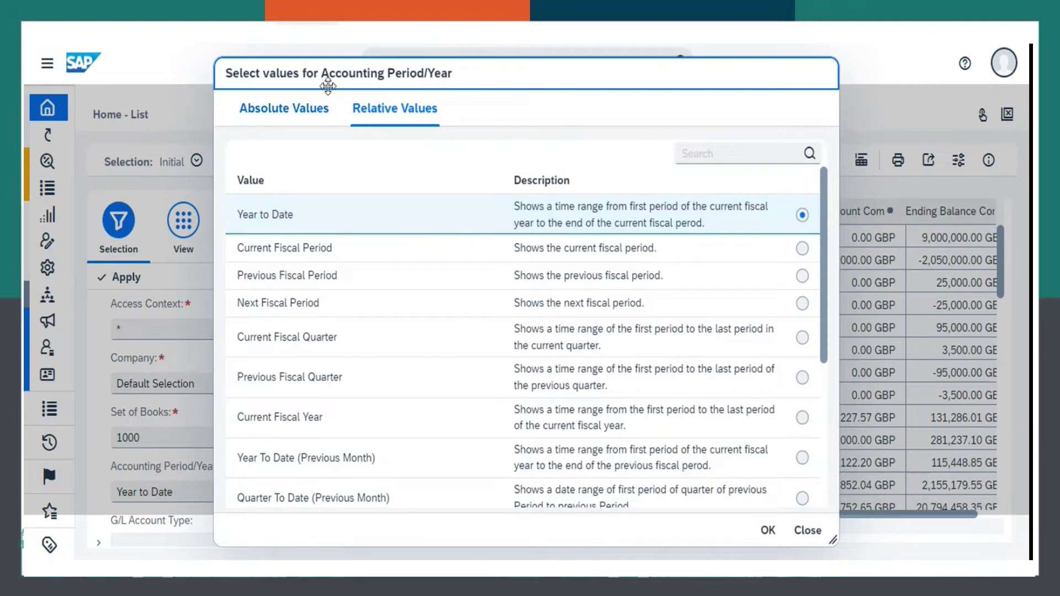
click(287, 110)
click(459, 179)
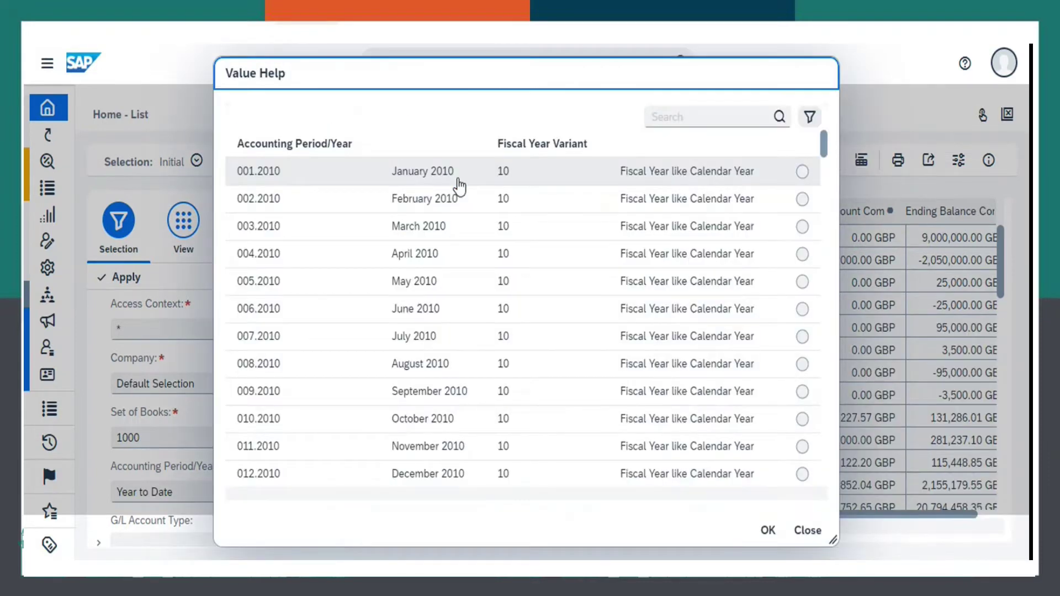
click(458, 181)
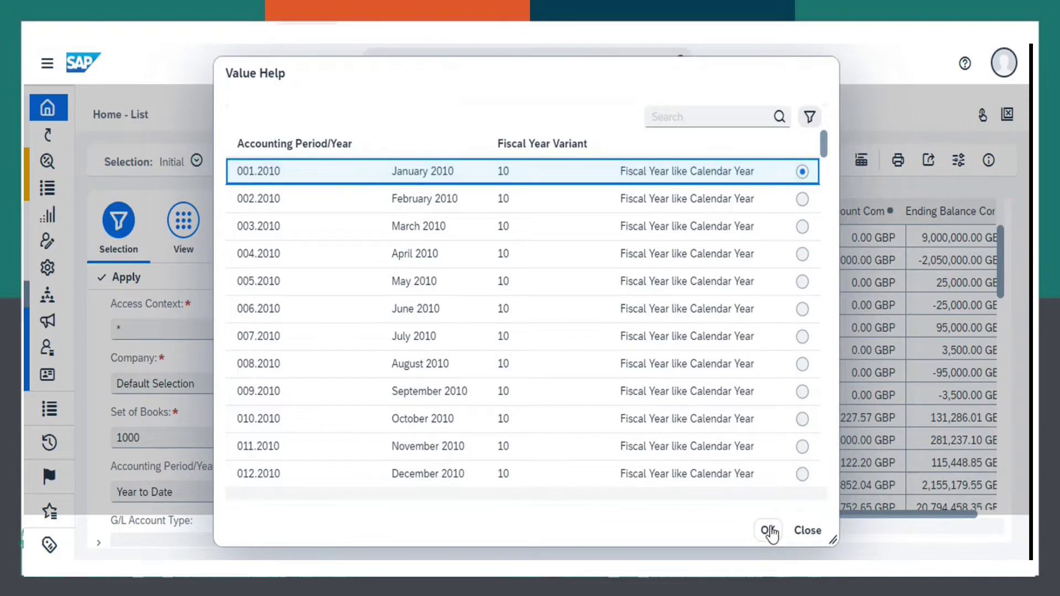
click(767, 530)
click(557, 178)
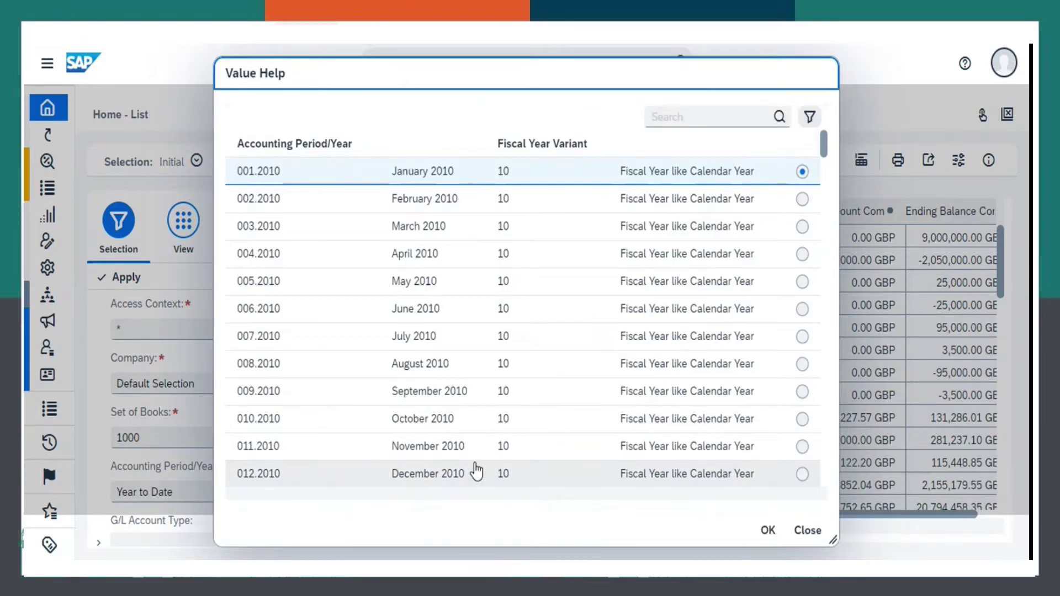
click(494, 476)
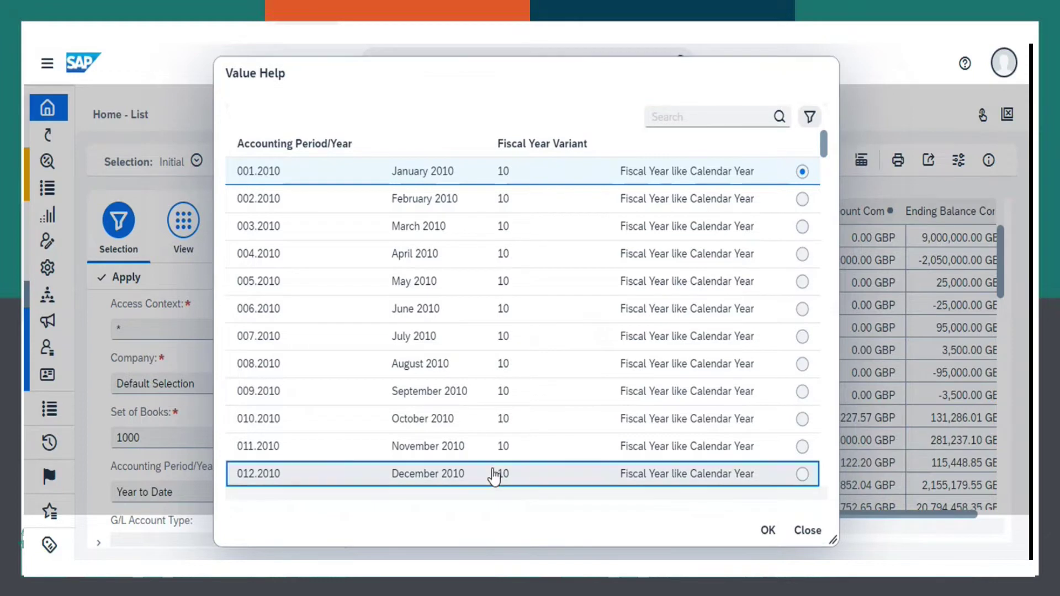
click(767, 531)
click(768, 531)
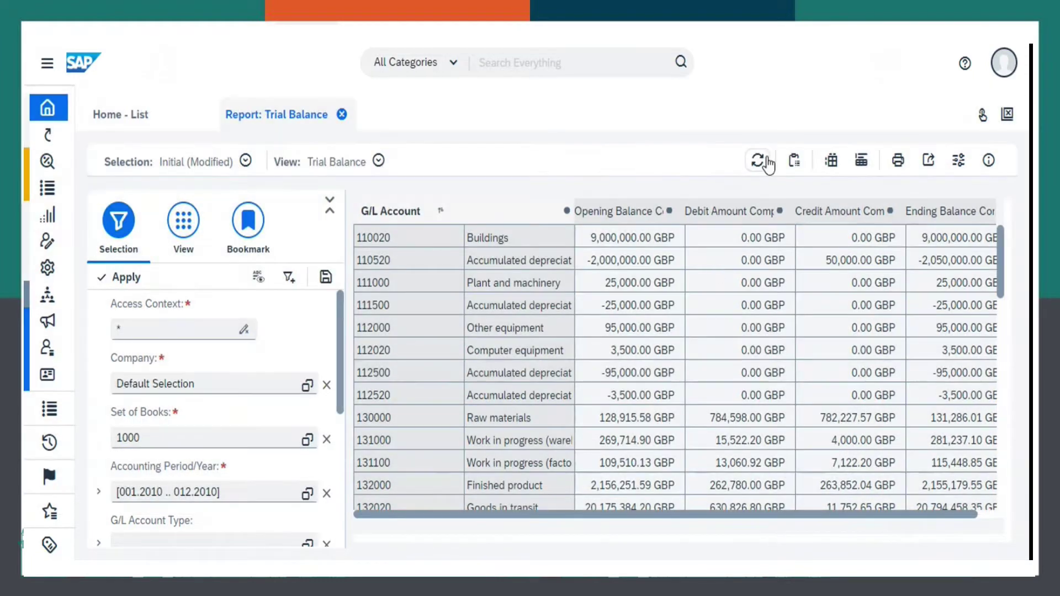
click(760, 160)
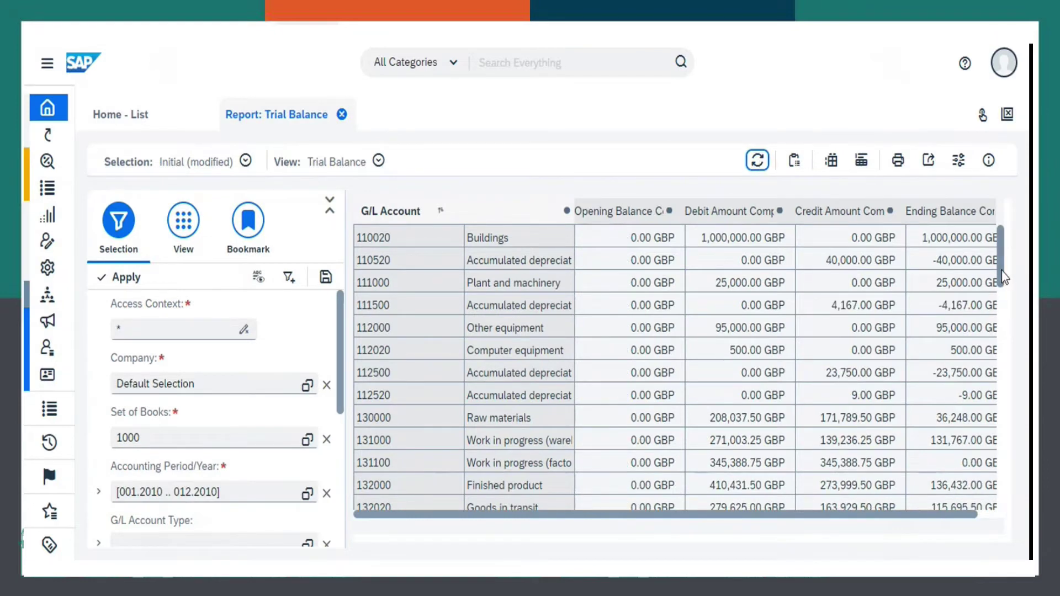
- Scroll the refreshed Trial Balance to review Trade creditors and Retained earnings ending balances
drag(1003, 255, 994, 346)
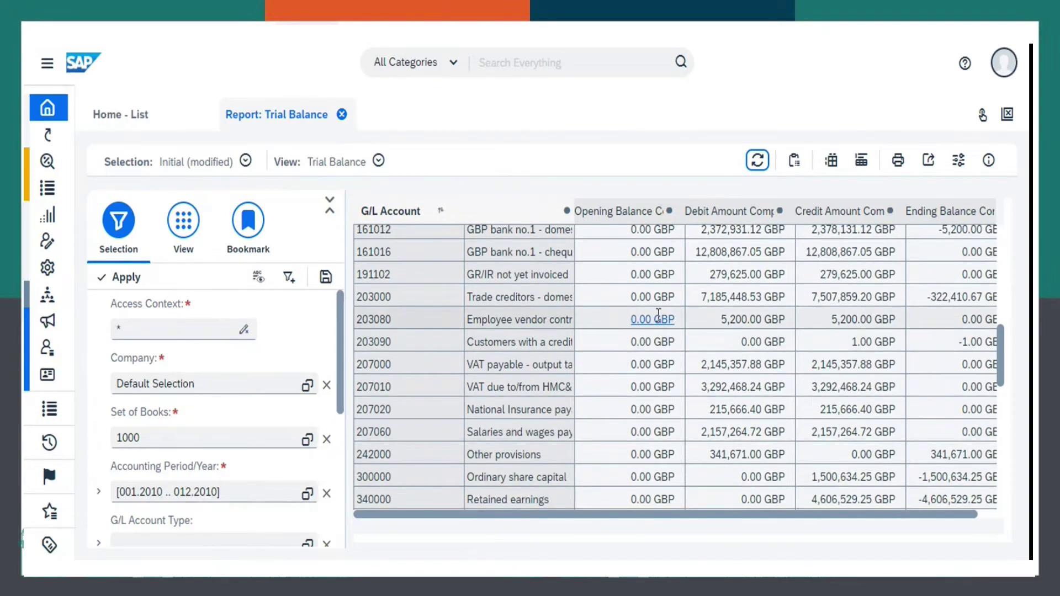
drag(681, 517, 726, 506)
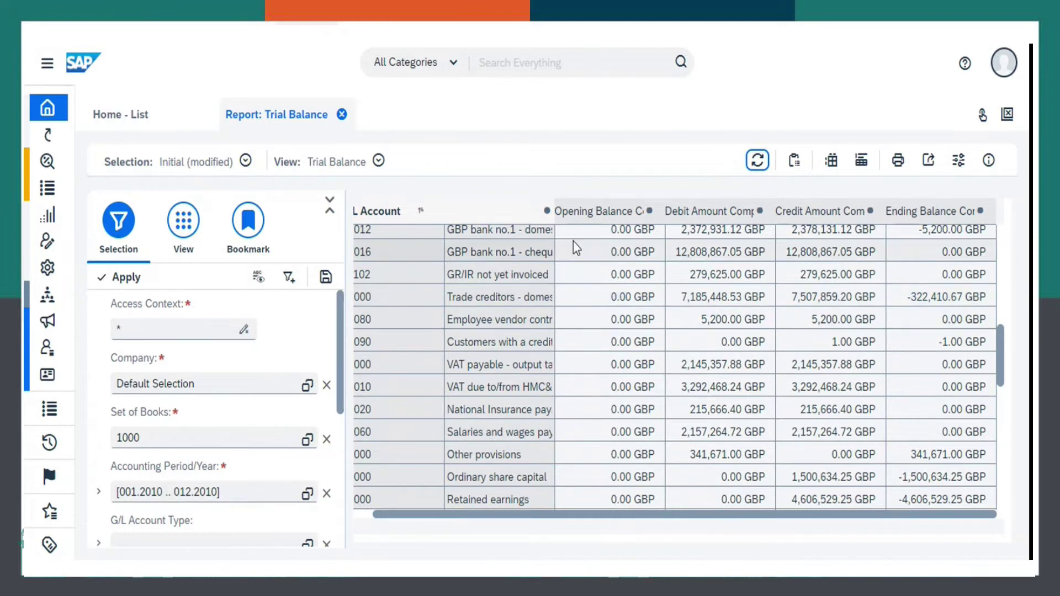
- Back in the reports list, run the Accounts Payable – Trial Balance report for account 203000
click(141, 113)
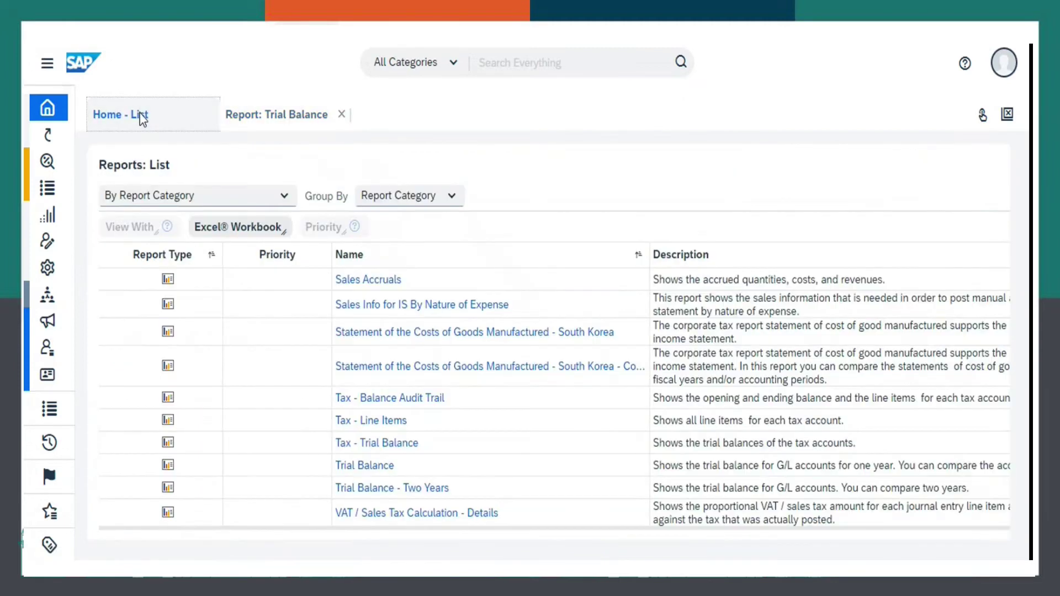
drag(800, 549, 979, 538)
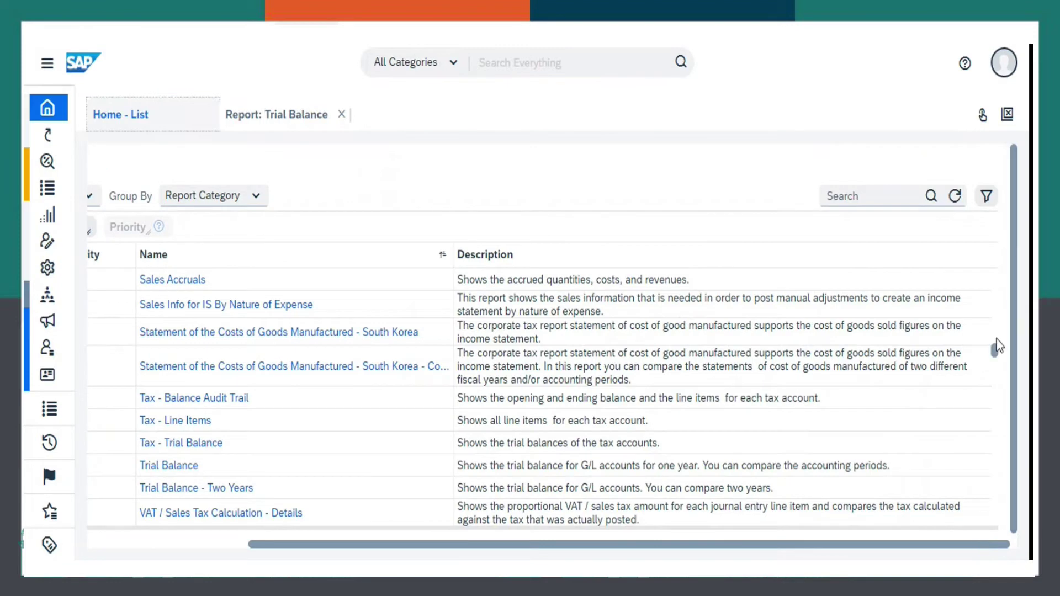
scroll(996, 346, up, 5)
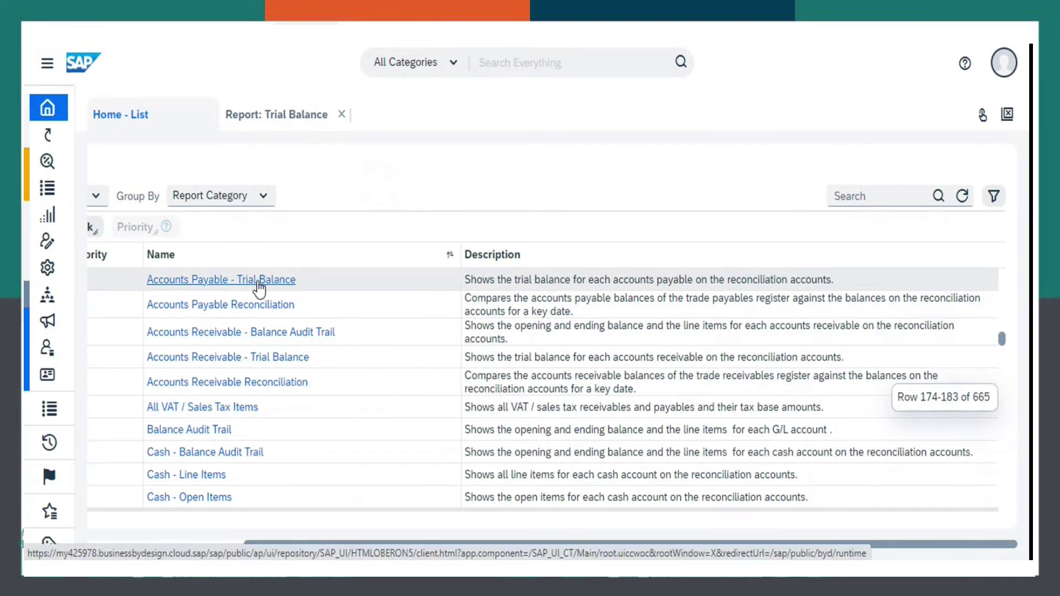
click(258, 280)
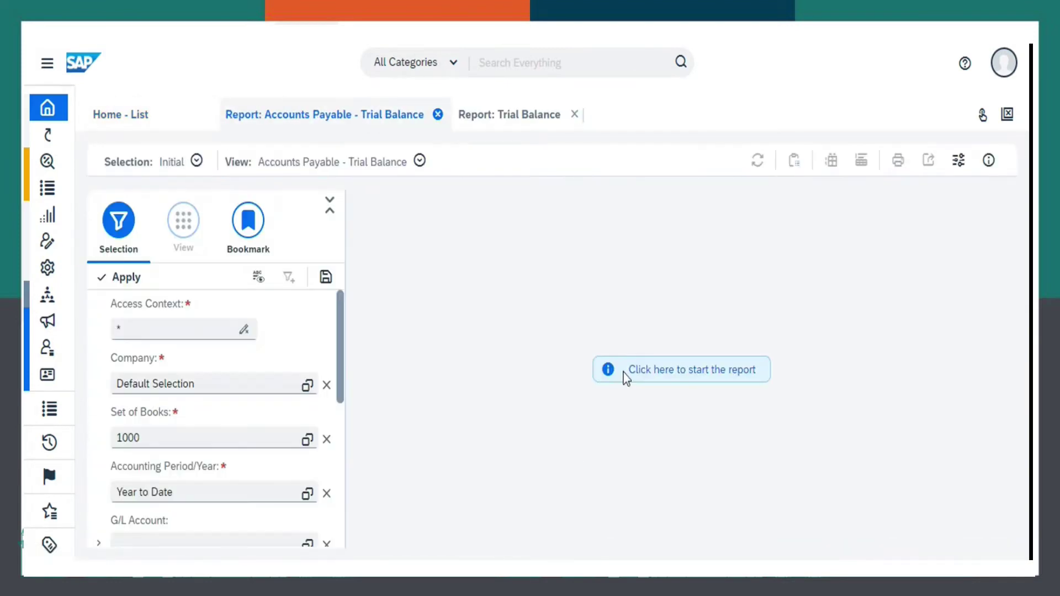
click(680, 370)
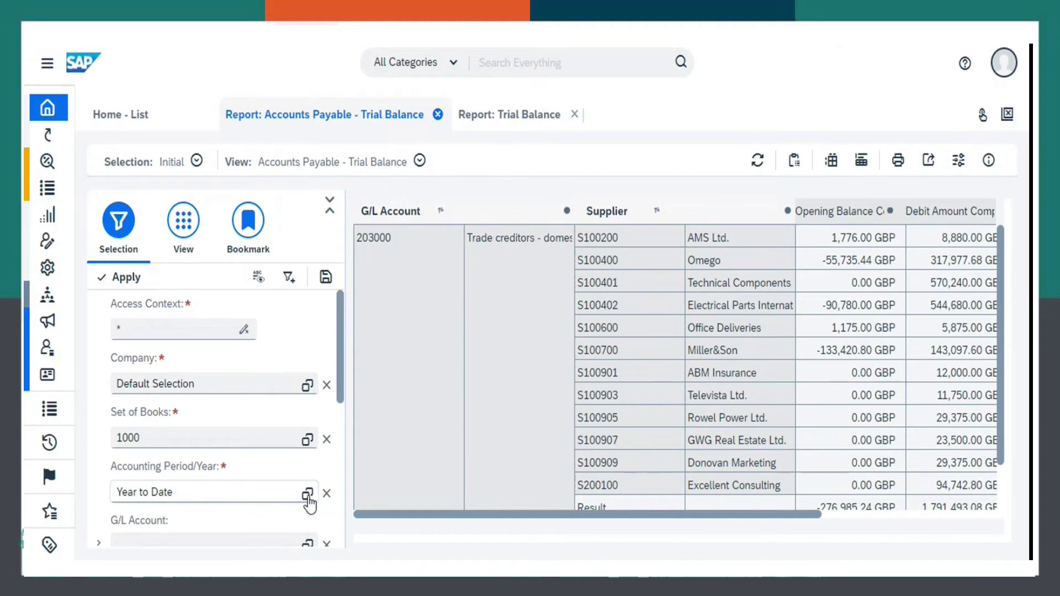
- Set the payables report's Accounting Period/Year to the absolute range 001.2010–012.2010
click(308, 495)
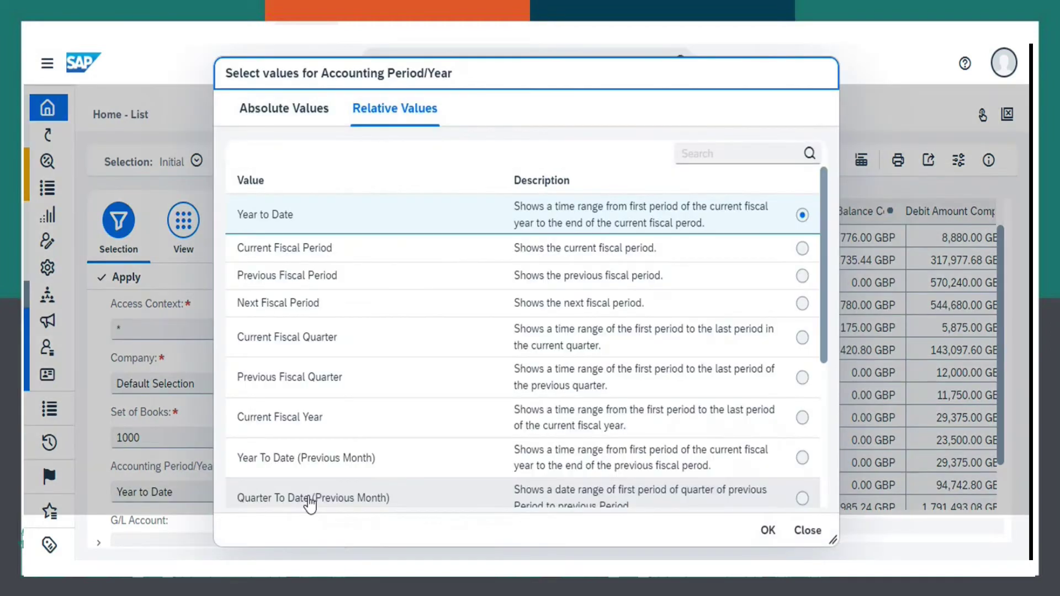
click(274, 117)
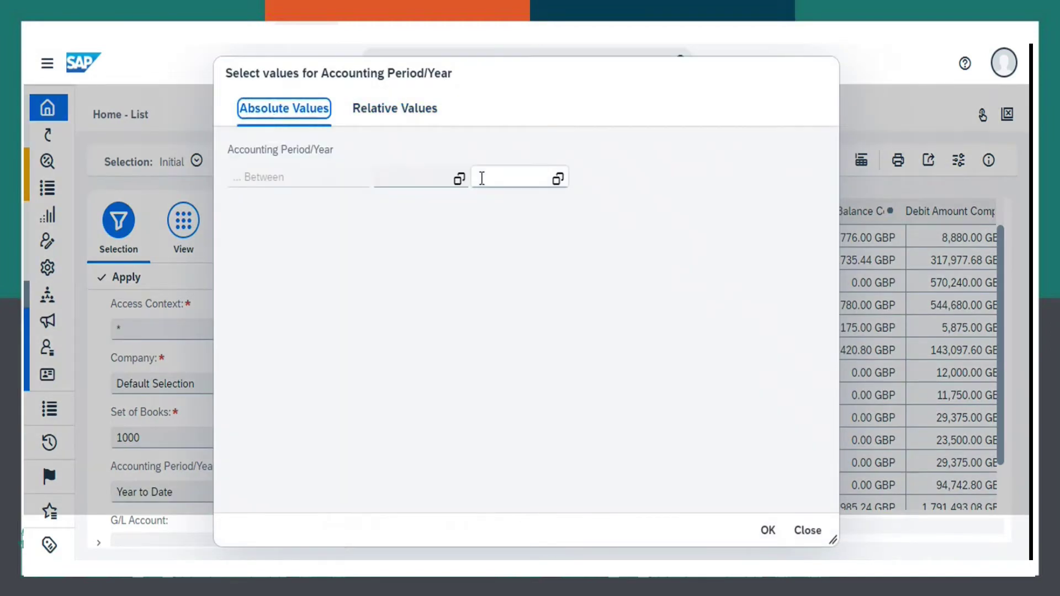
click(459, 178)
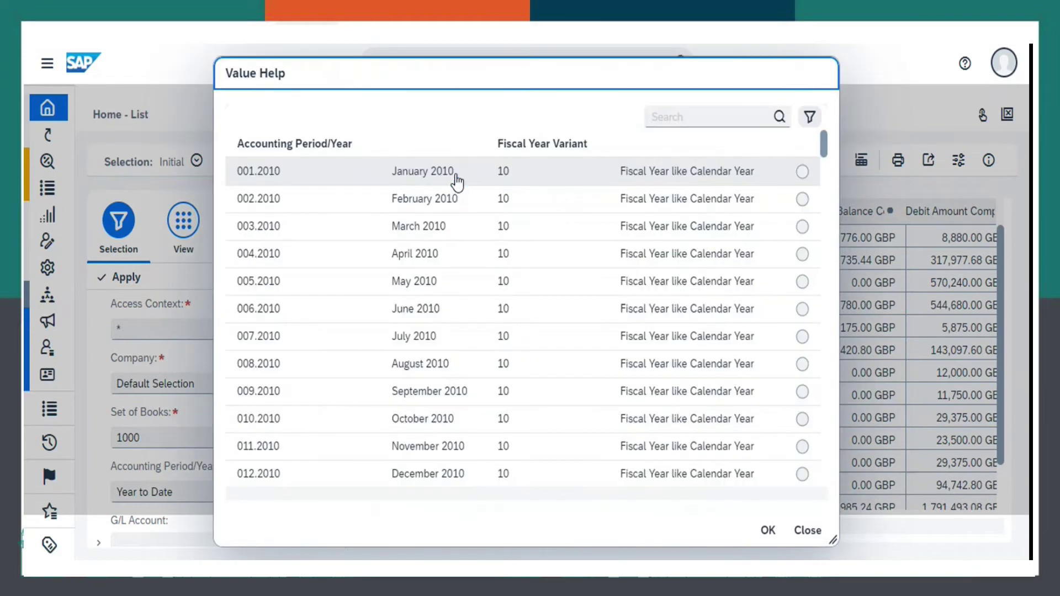
click(462, 176)
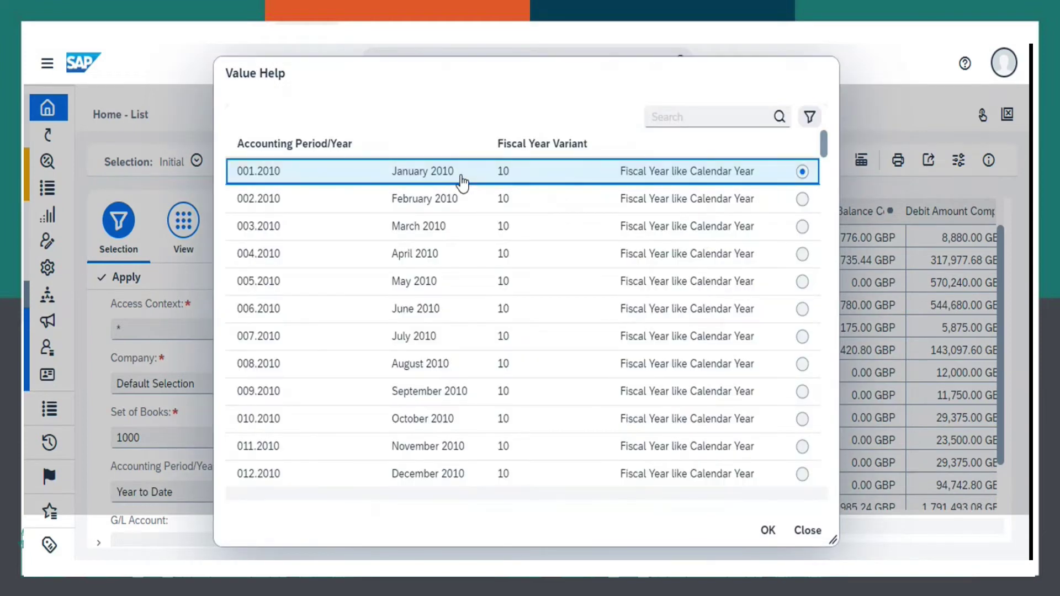
click(768, 530)
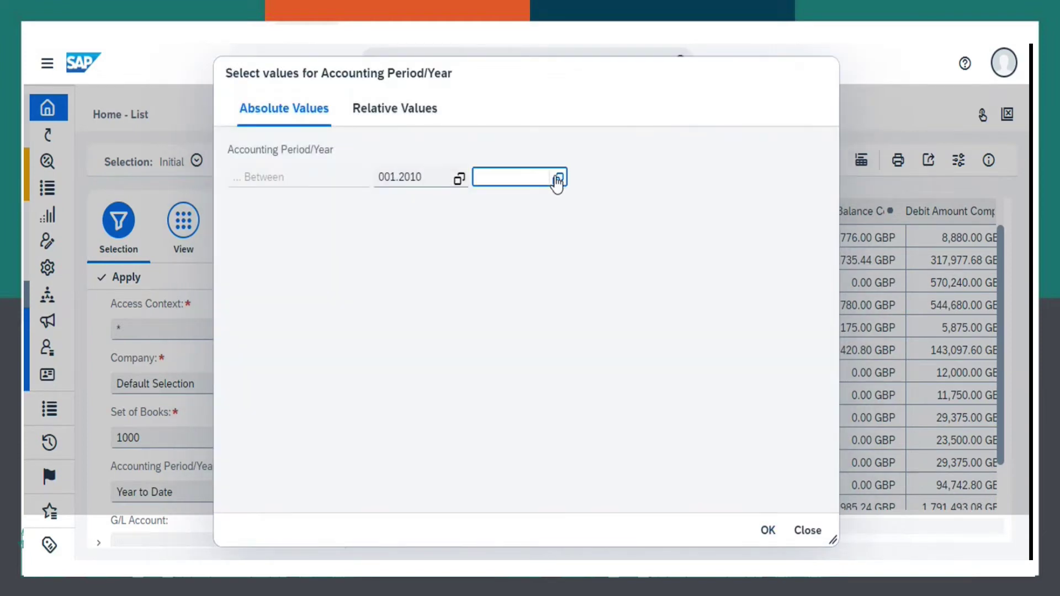
click(558, 177)
click(566, 473)
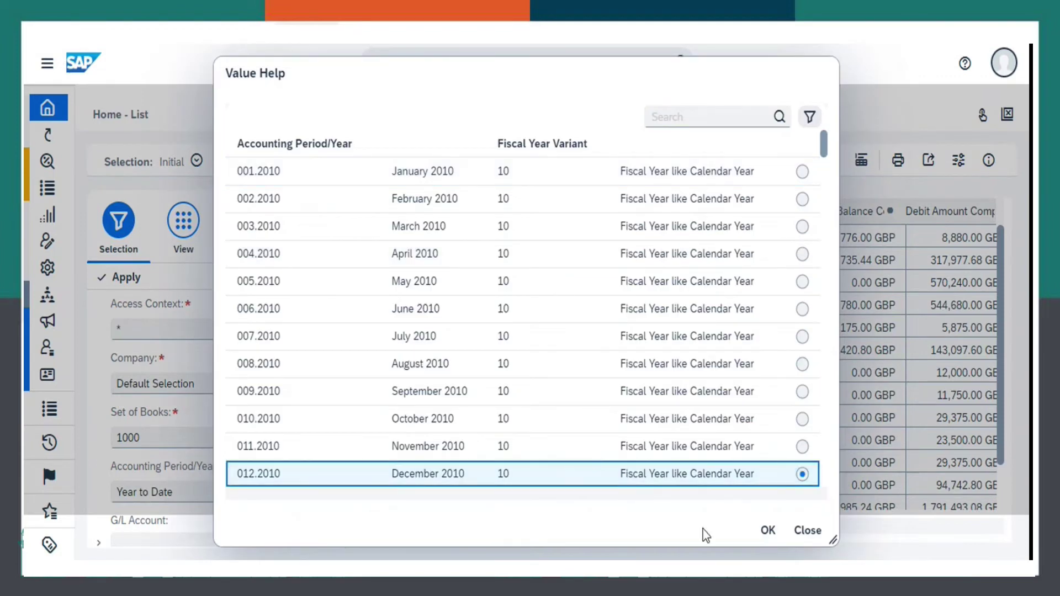
click(763, 531)
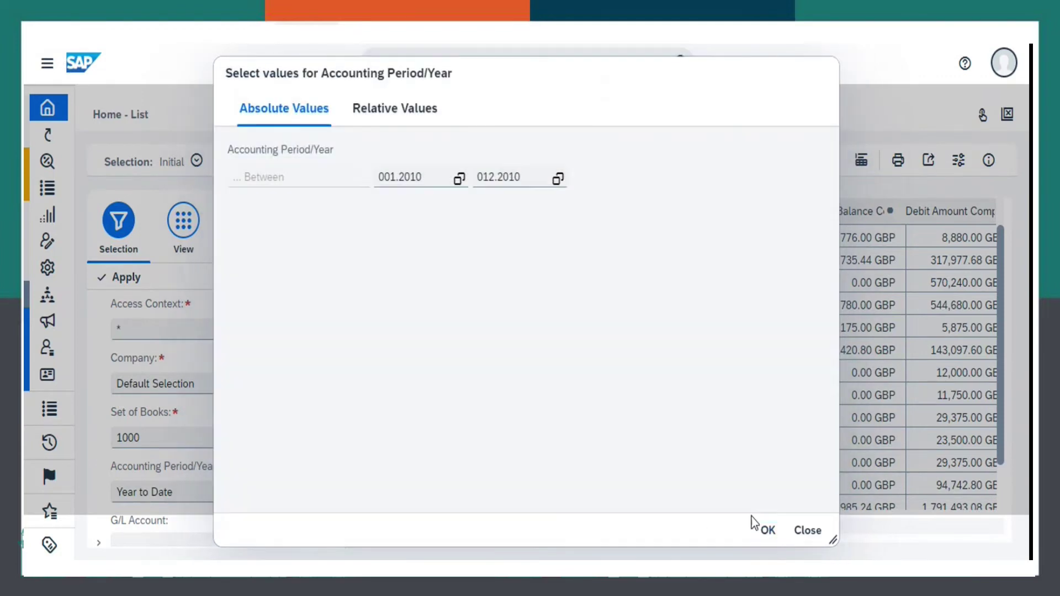
click(766, 531)
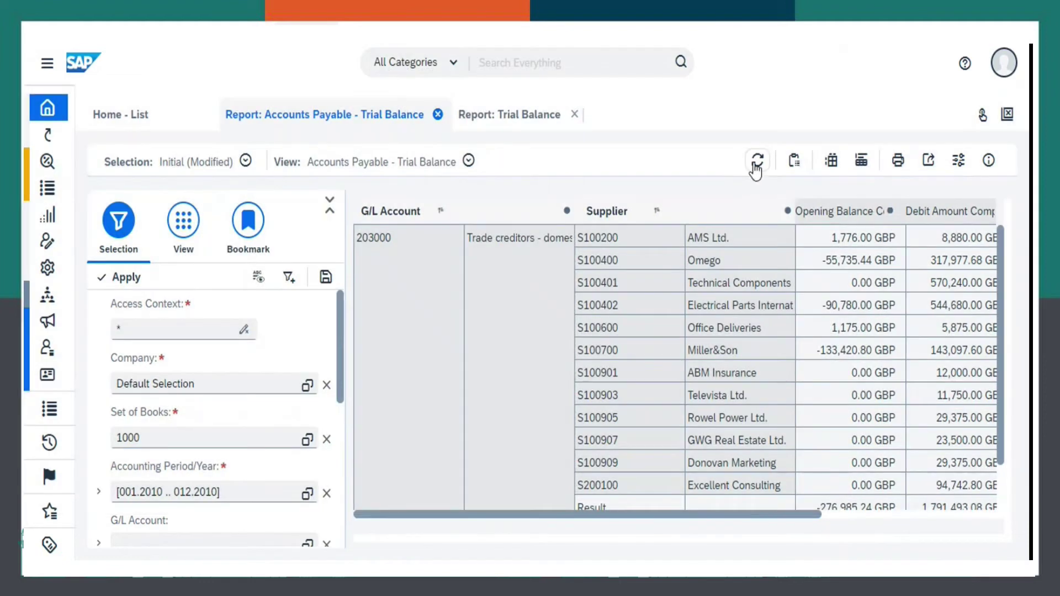
- Refresh the payables report and review its debit, credit and -322,410.67 GBP ending balance
click(756, 166)
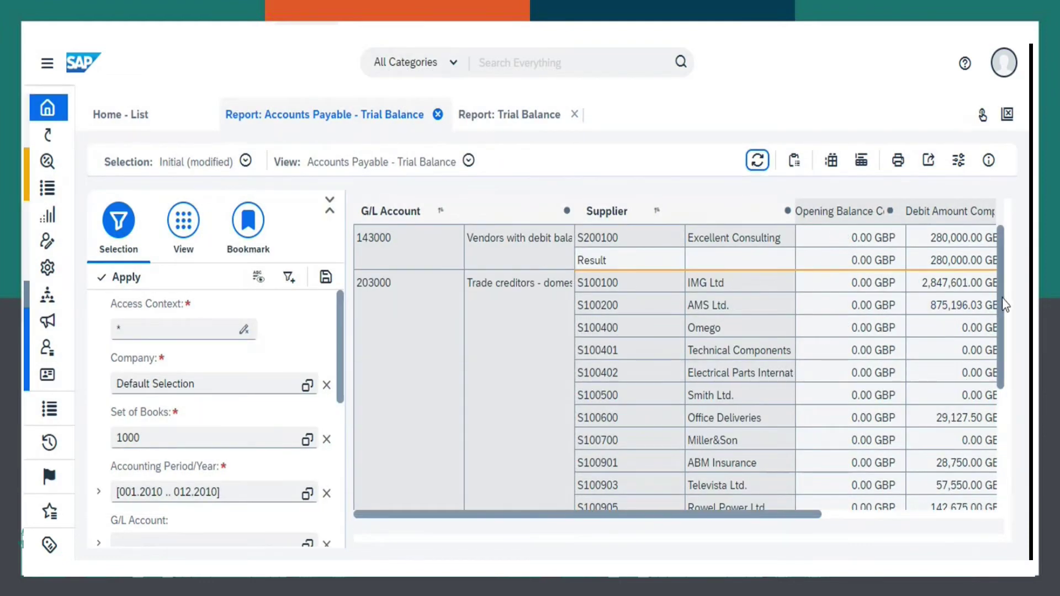
scroll(1000, 308, down, 2)
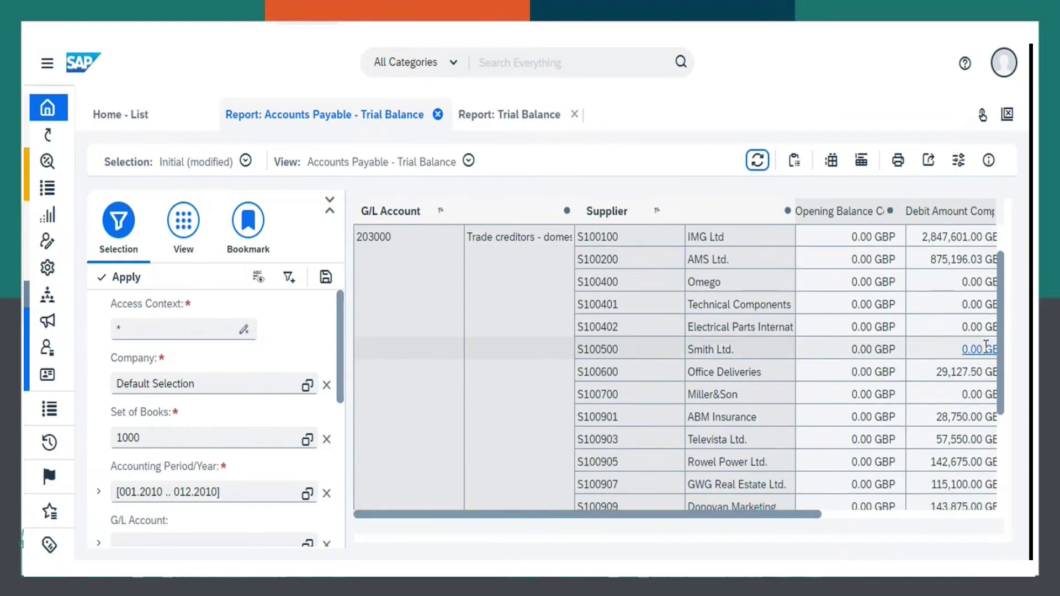
drag(999, 350, 1002, 463)
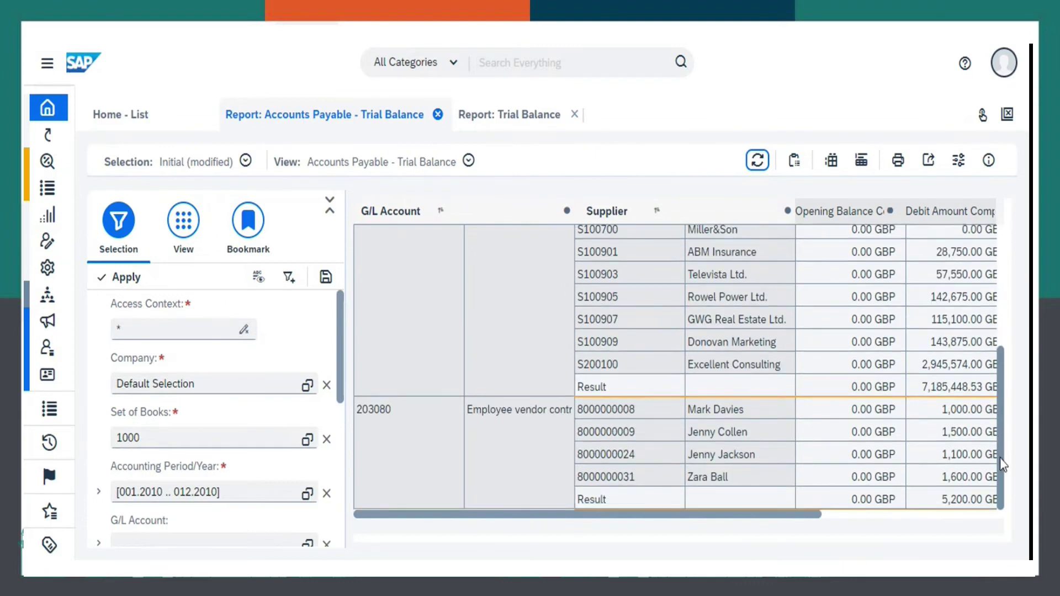
drag(710, 514, 878, 517)
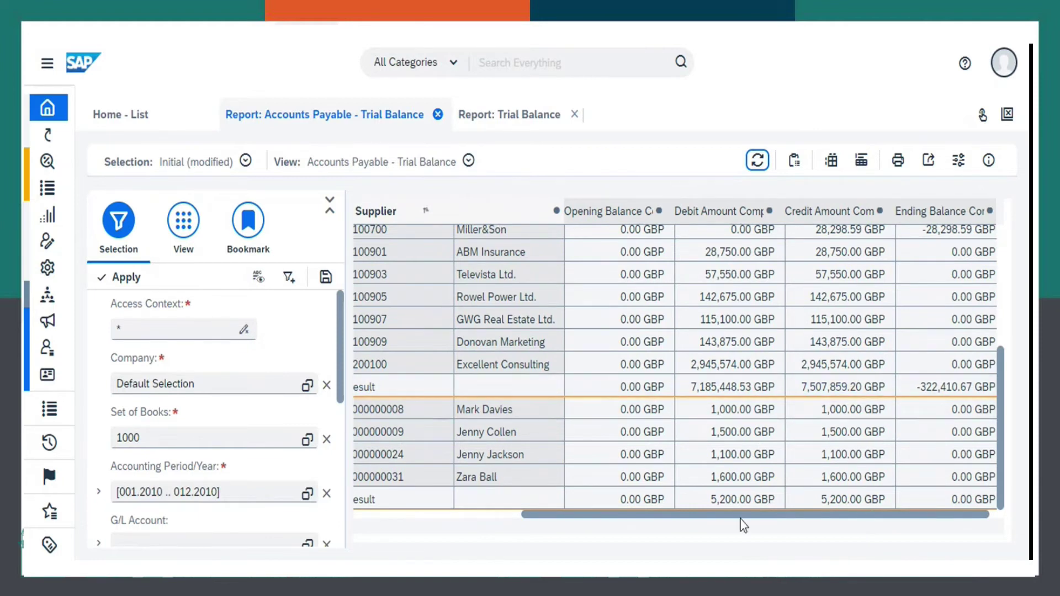
drag(744, 517, 851, 521)
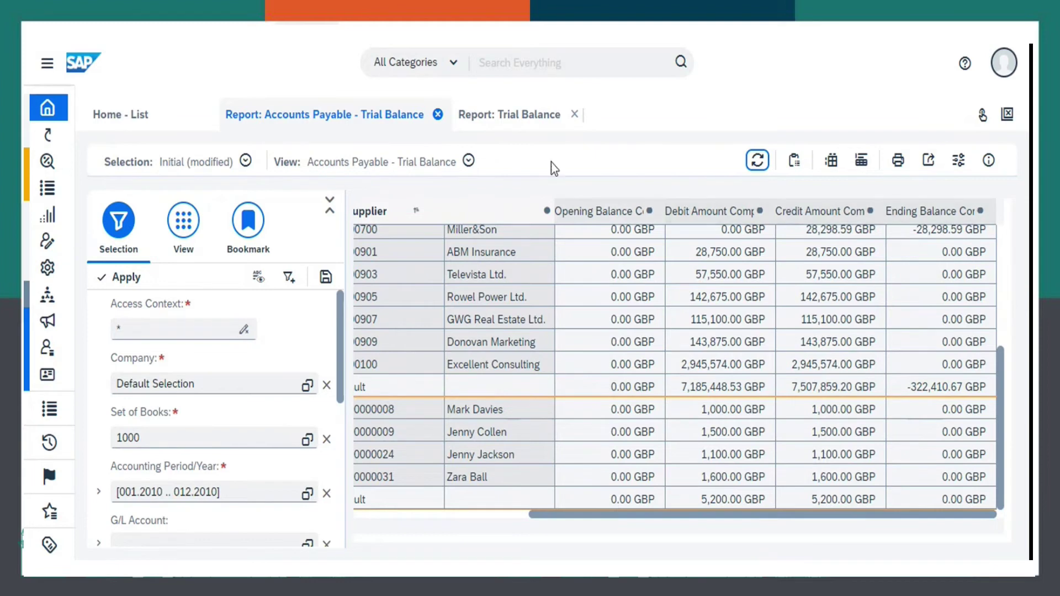
click(518, 119)
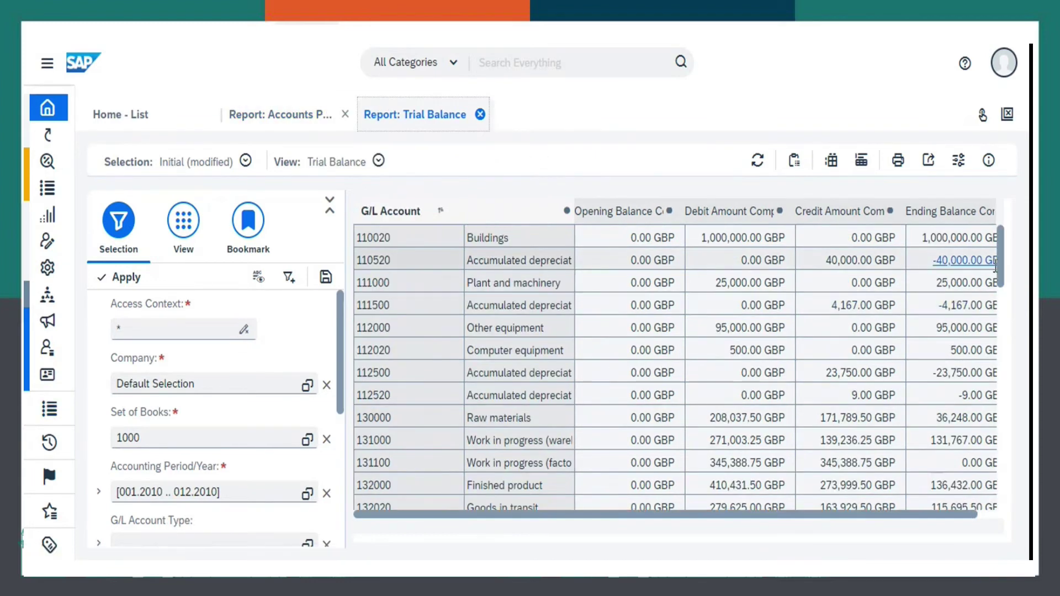
- Scroll the Trial Balance to account 203000's ending balance of -322,410.67 GBP
scroll(1001, 273, down, 1)
drag(1001, 273, 996, 351)
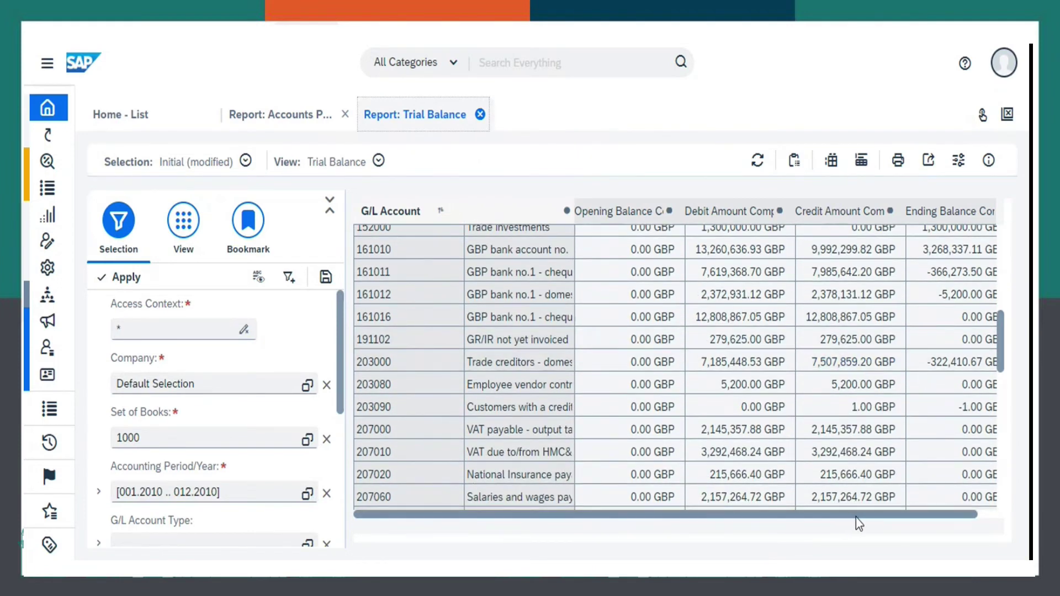
drag(856, 516, 925, 508)
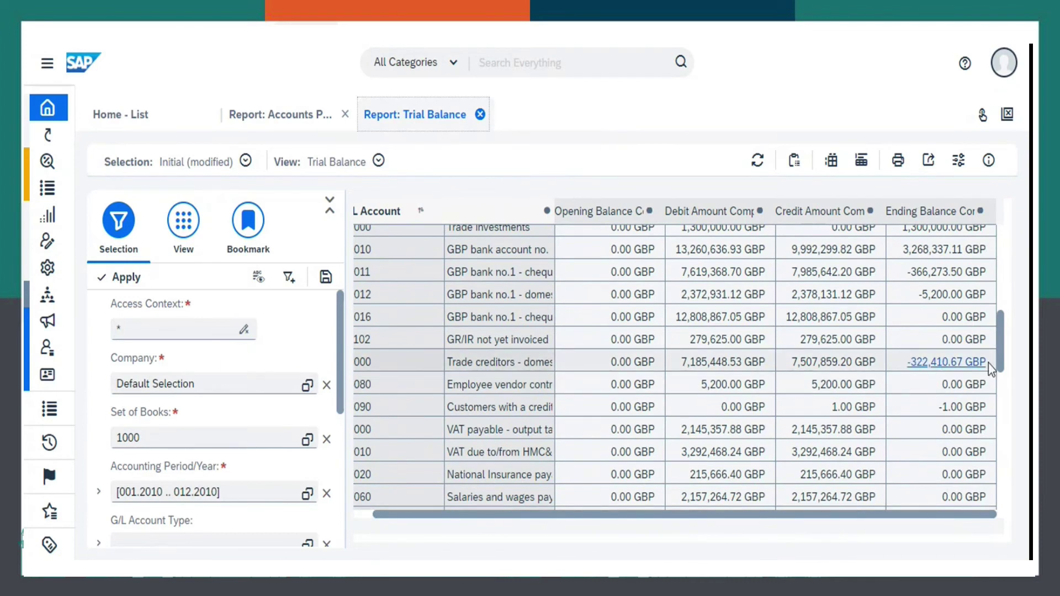